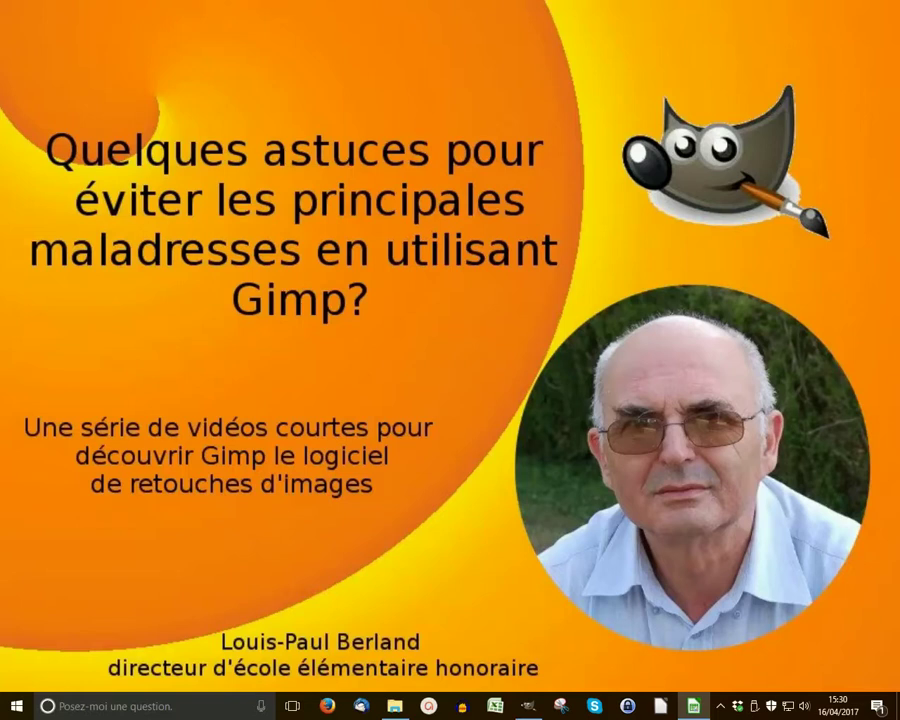
Step: Switch to the GIMP window showing masque de calque.xcf
click(530, 706)
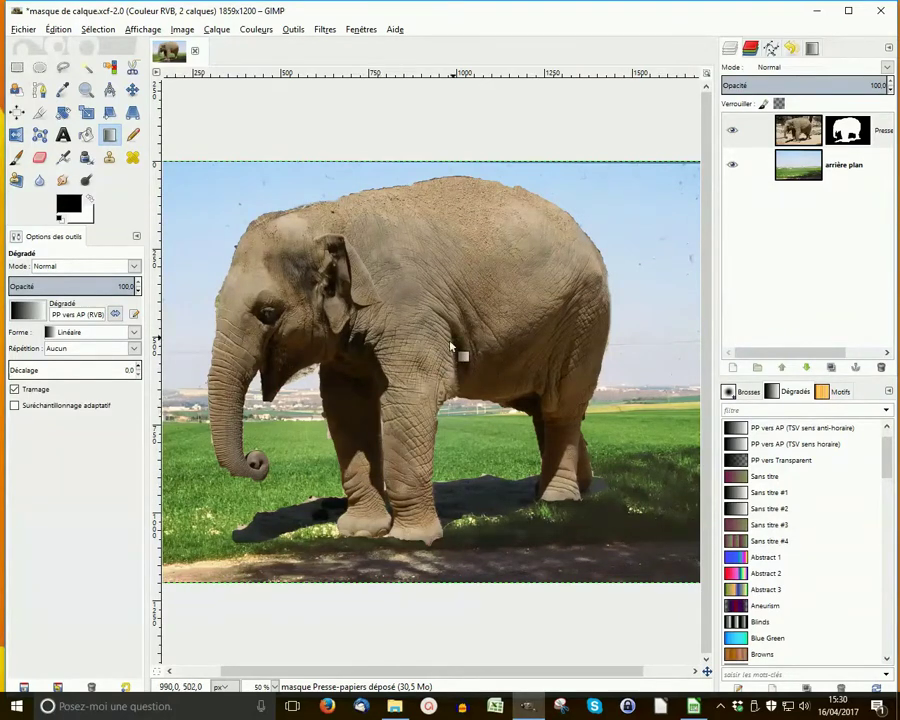
Step: Disable the elephant layer's mask so the full zoo photo shows
right_click(858, 137)
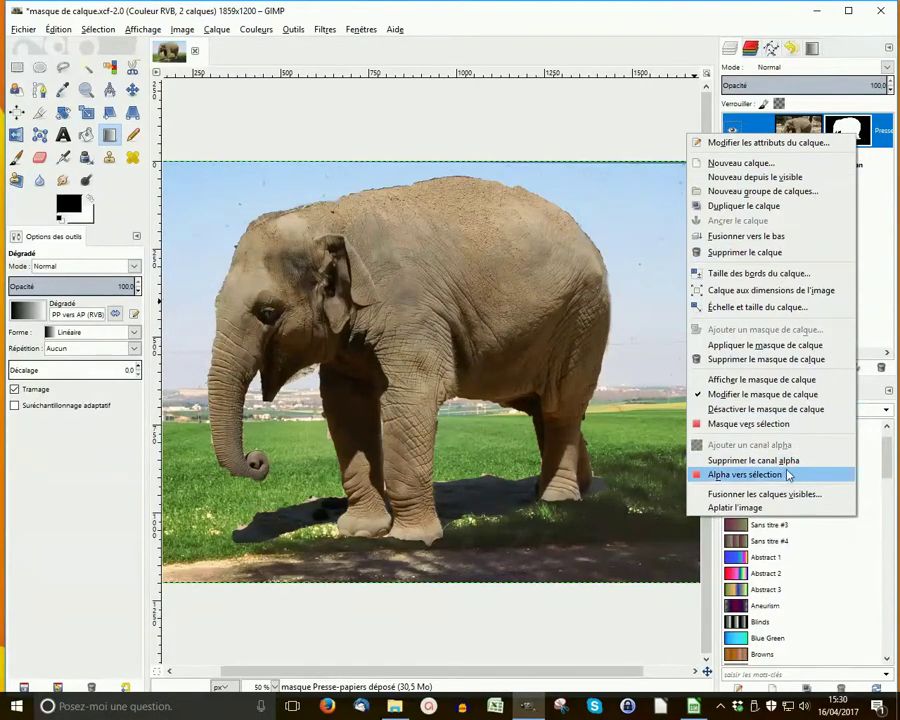
click(770, 409)
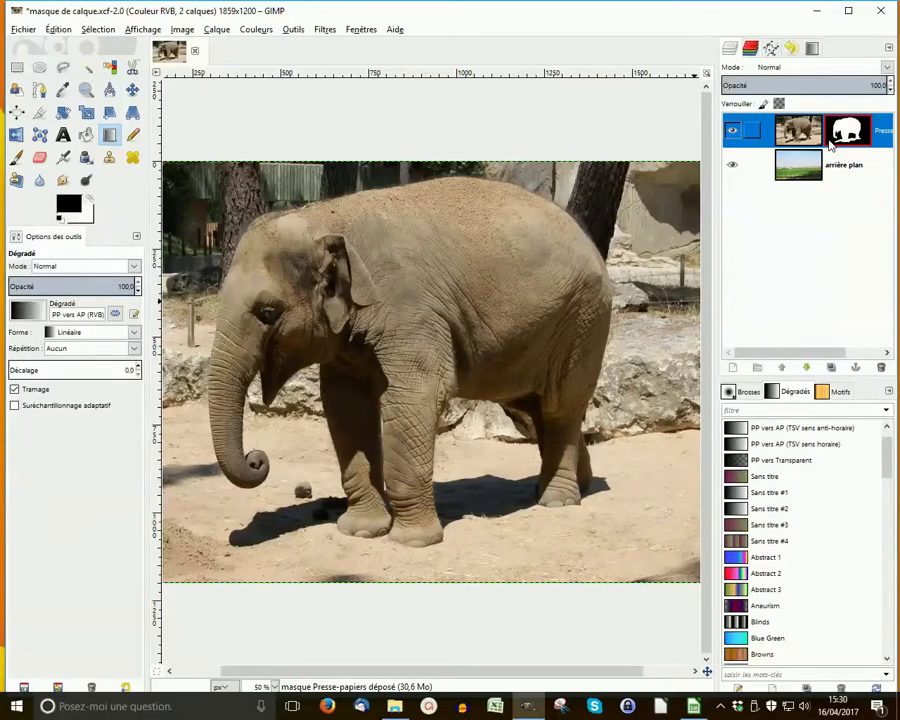
right_click(830, 143)
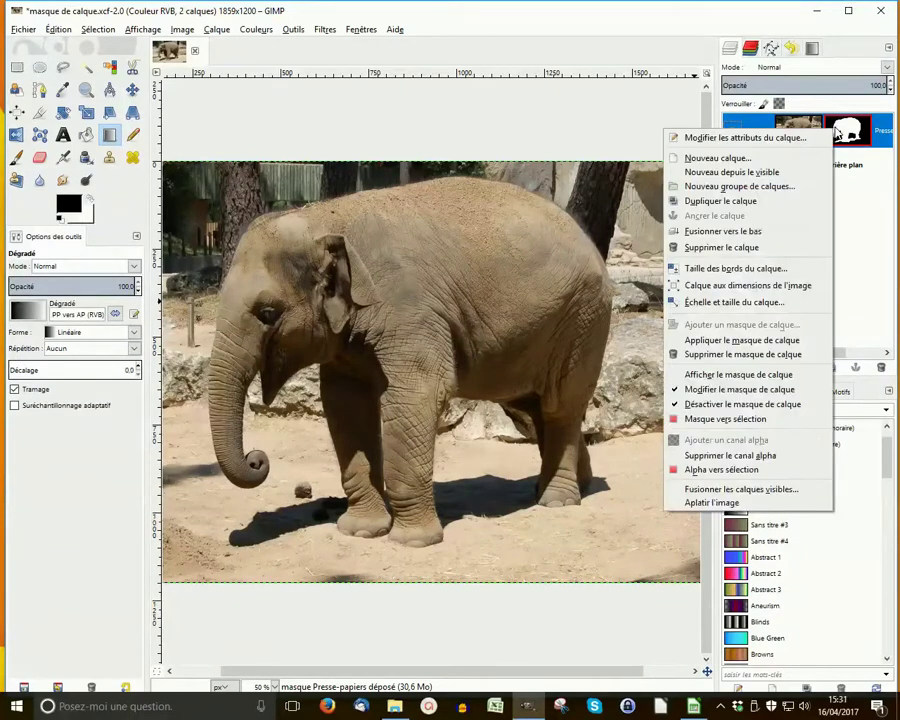
Step: Re-enable the mask, make the elephant image active, then hide the elephant layer
click(755, 404)
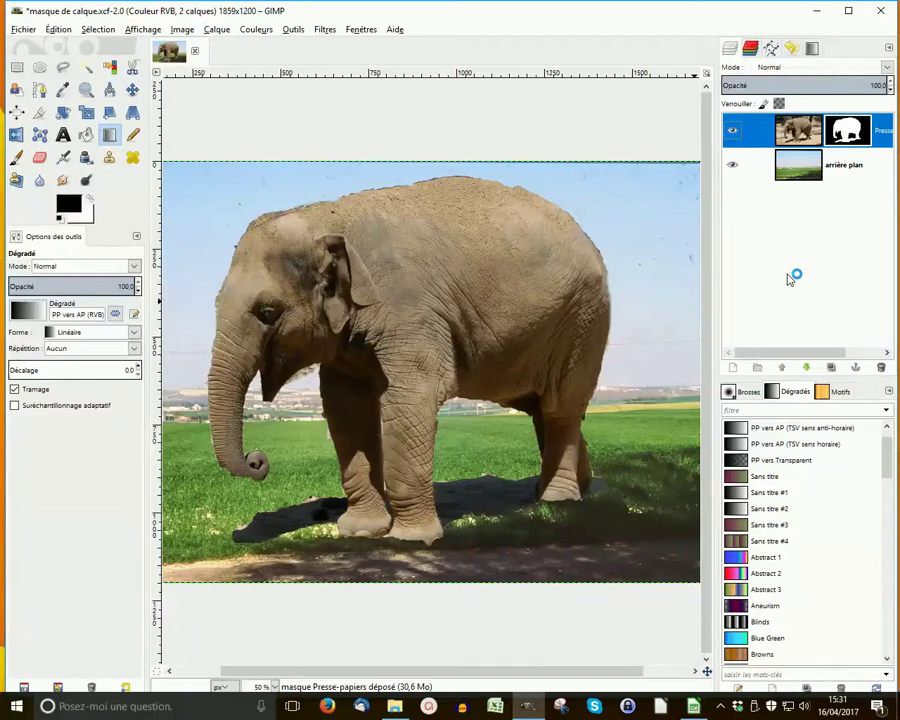
click(786, 131)
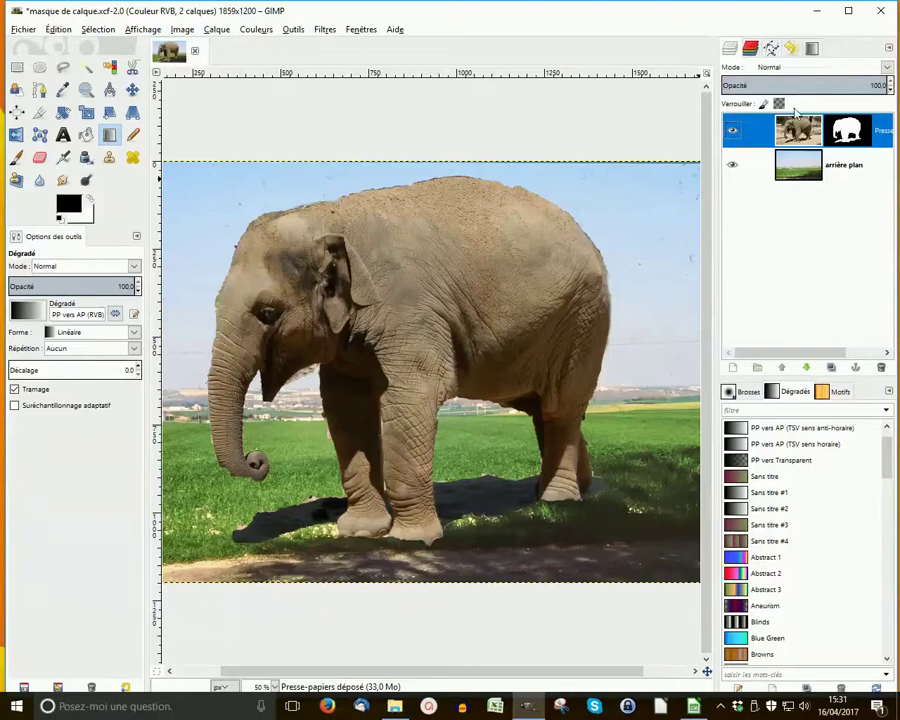
click(735, 132)
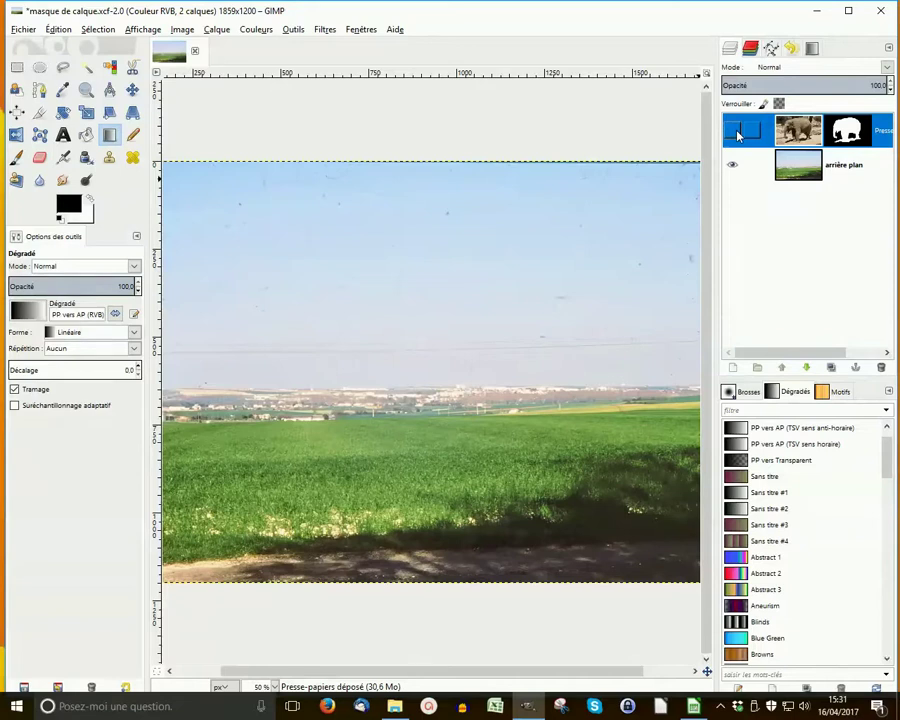
Step: Show the elephant layer again and display its black-and-white mask on the canvas
click(735, 131)
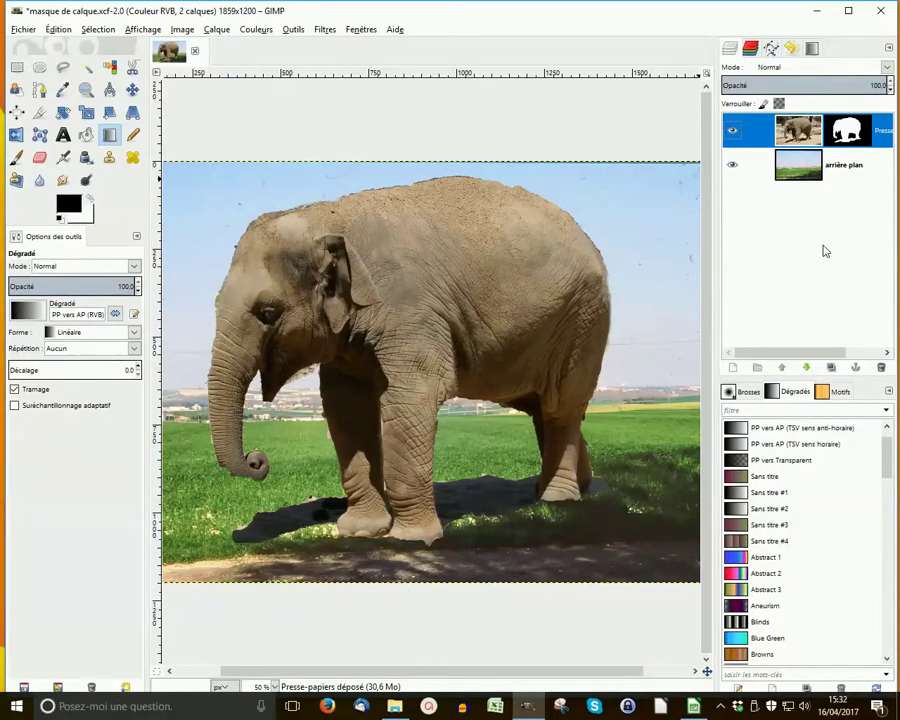
alt+click(848, 133)
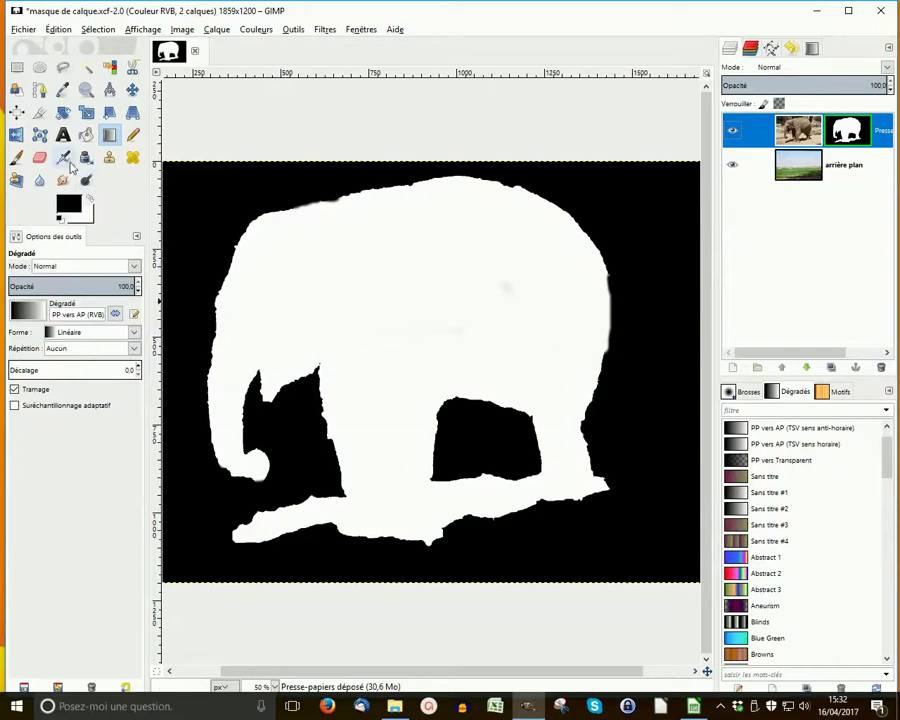
click(17, 157)
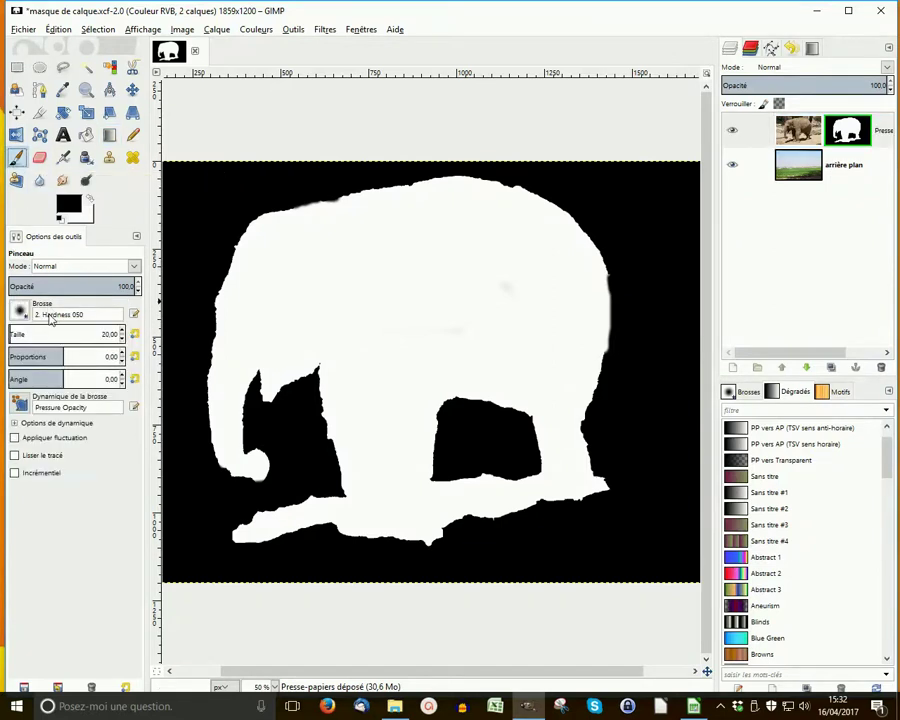
Step: Paint black with a size-71 brush on the mask over the elephant's body
click(122, 331)
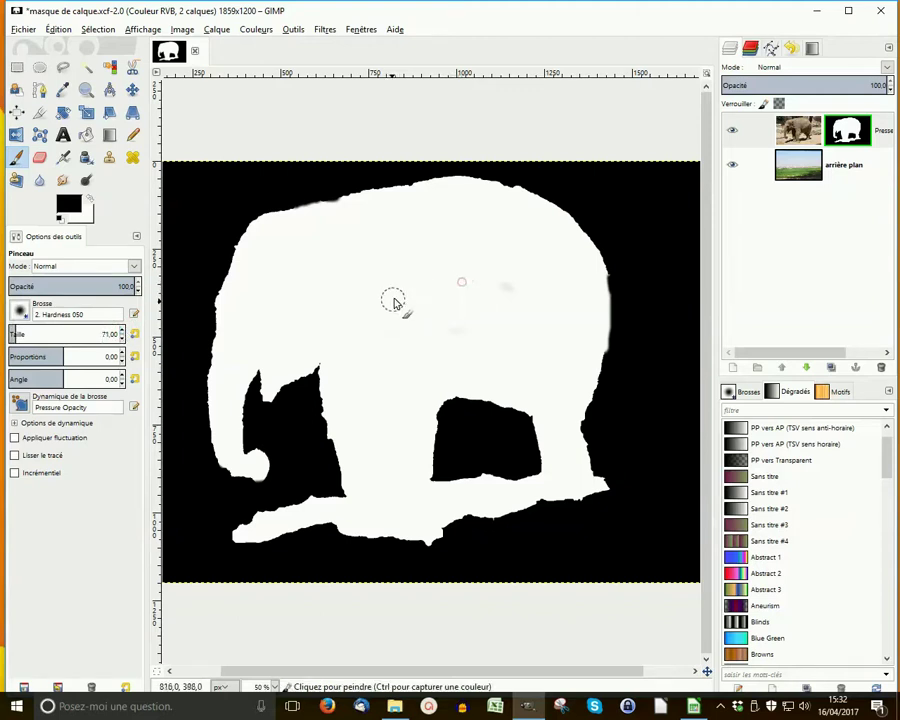
click(846, 130)
mouse_move(390, 318)
mouse_down()
mouse_move(476, 327)
mouse_move(408, 281)
mouse_move(500, 300)
mouse_up()
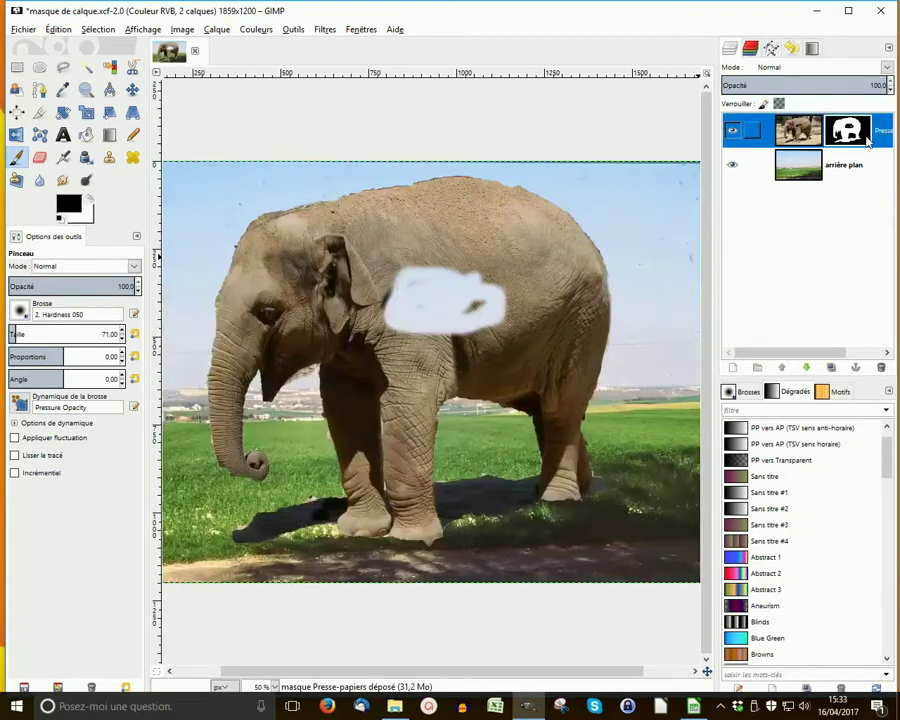
alt+click(862, 140)
Step: Toggle the mask off and on to compare, then delete the elephant layer's mask
ctrl+click(852, 134)
ctrl+click(865, 139)
right_click(845, 133)
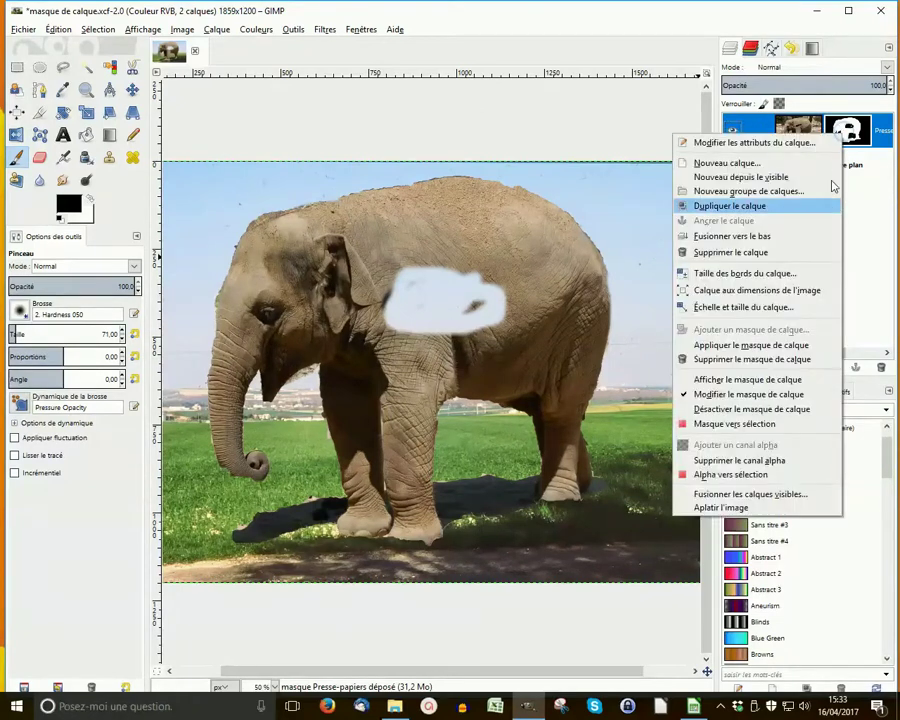
click(788, 359)
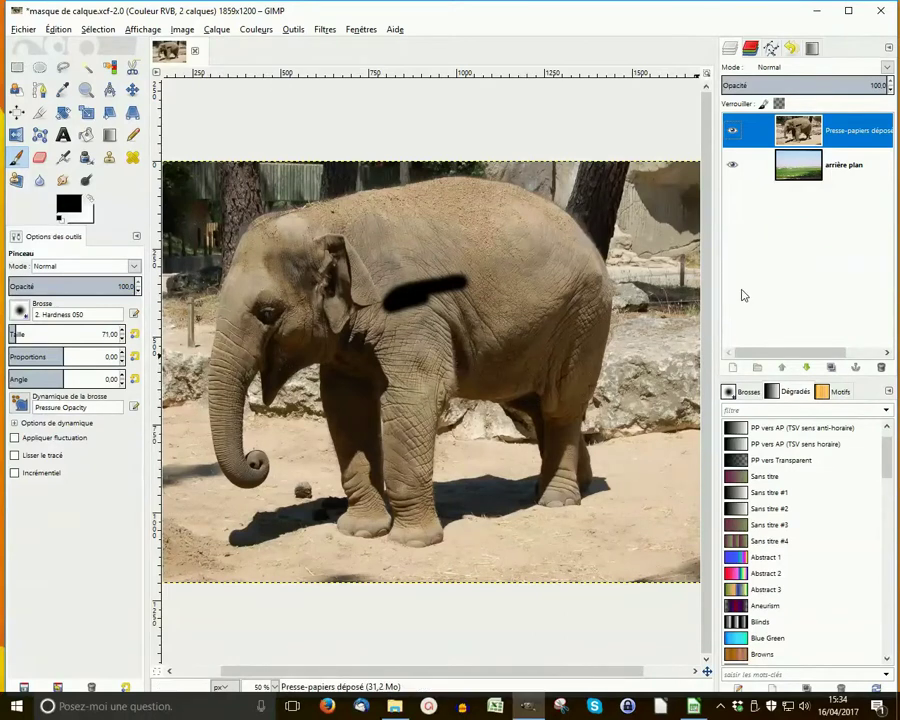
Step: Add a fully black Noir mask to the elephant layer, then undo it
right_click(791, 145)
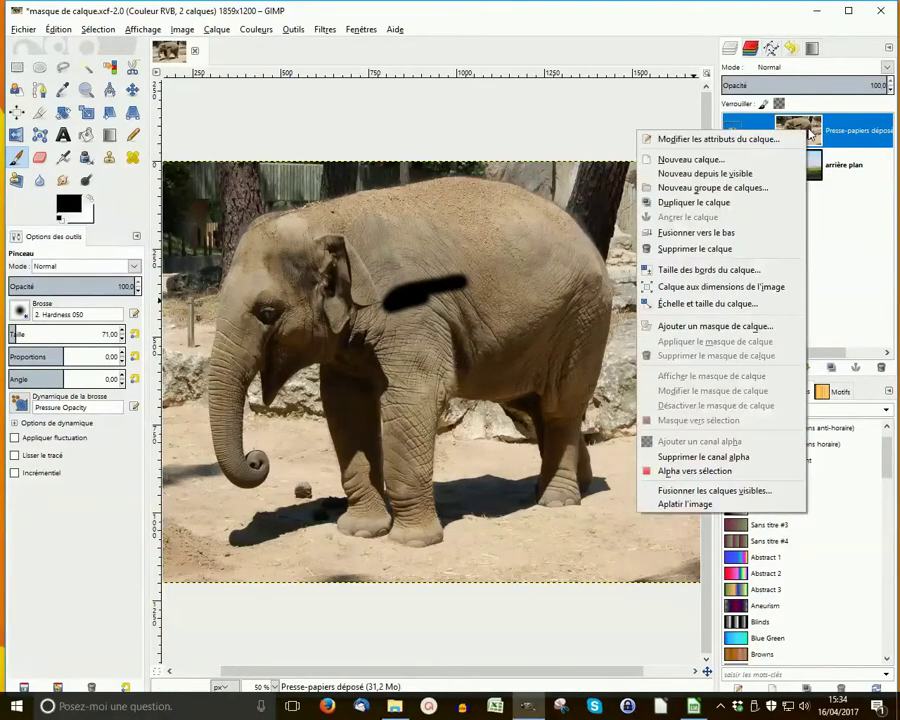
click(716, 326)
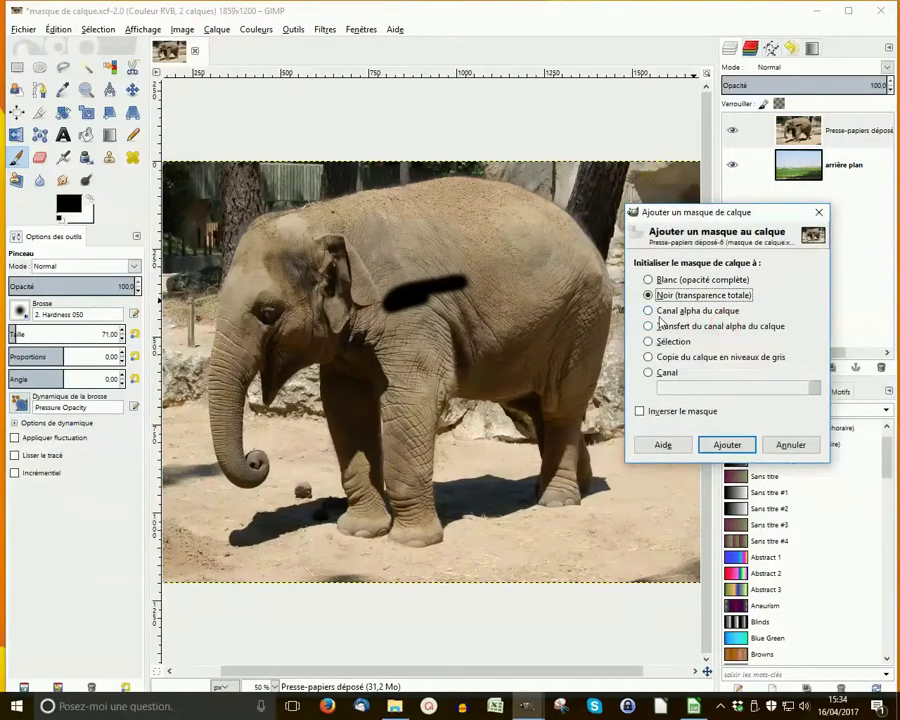
click(725, 445)
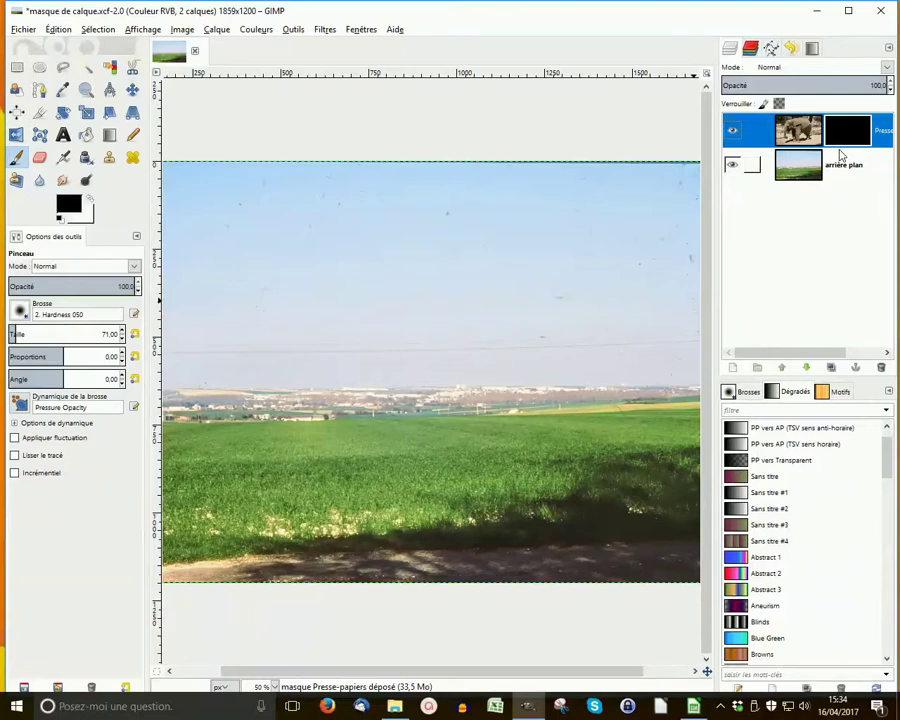
key(ctrl+z)
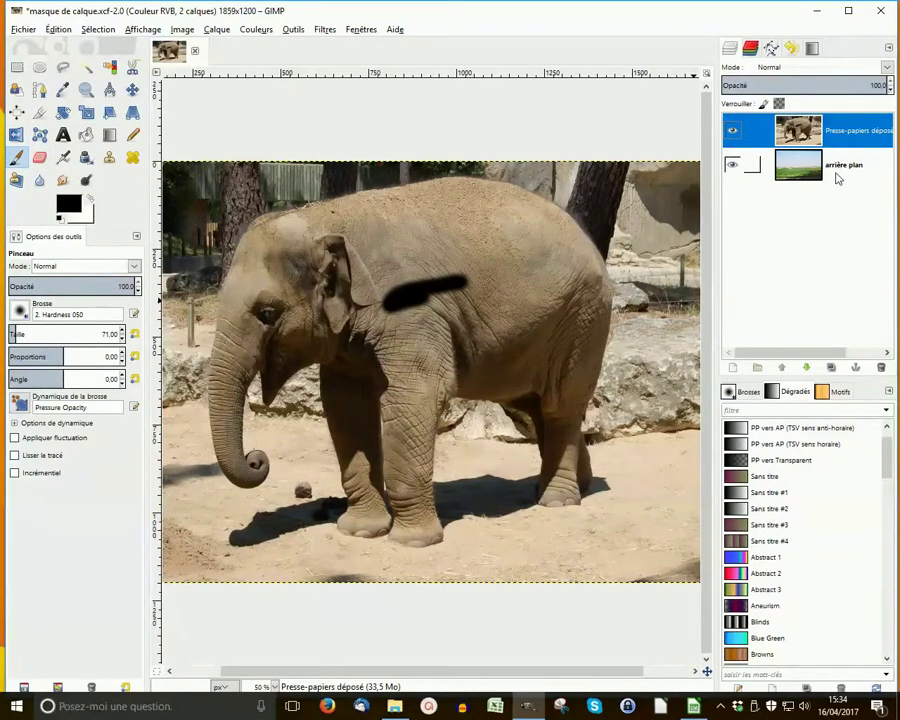
right_click(817, 133)
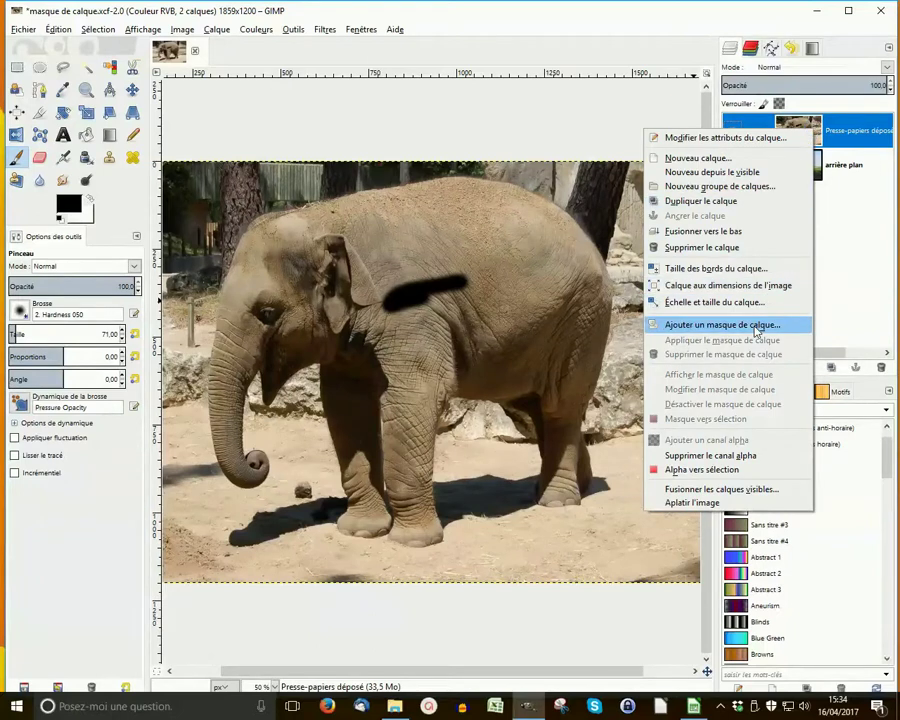
Step: Add a Blanc (opacité complète) mask, switching editing between image and mask
click(722, 325)
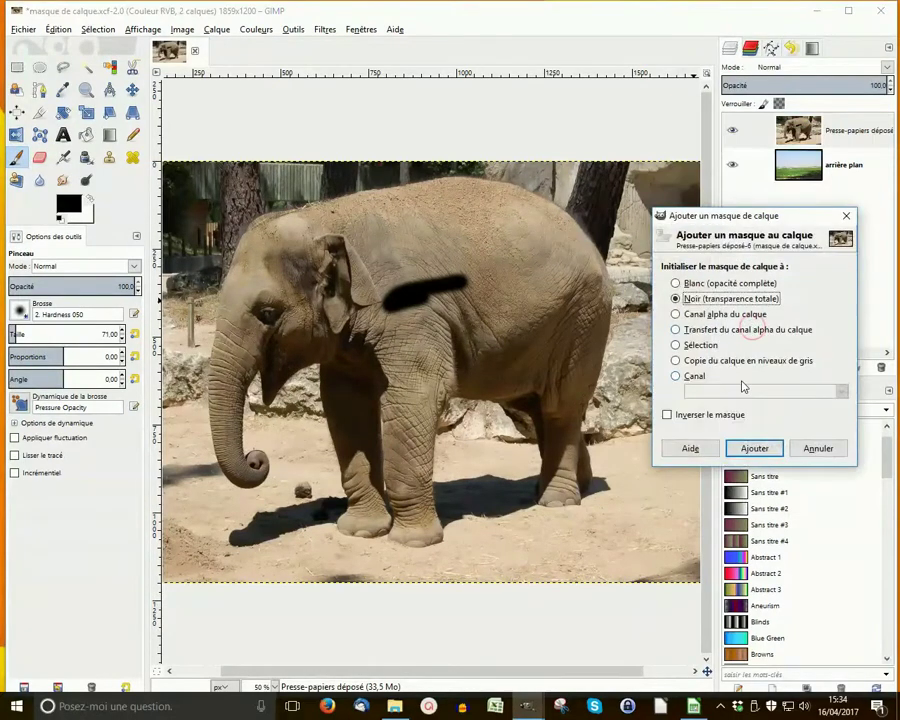
click(676, 284)
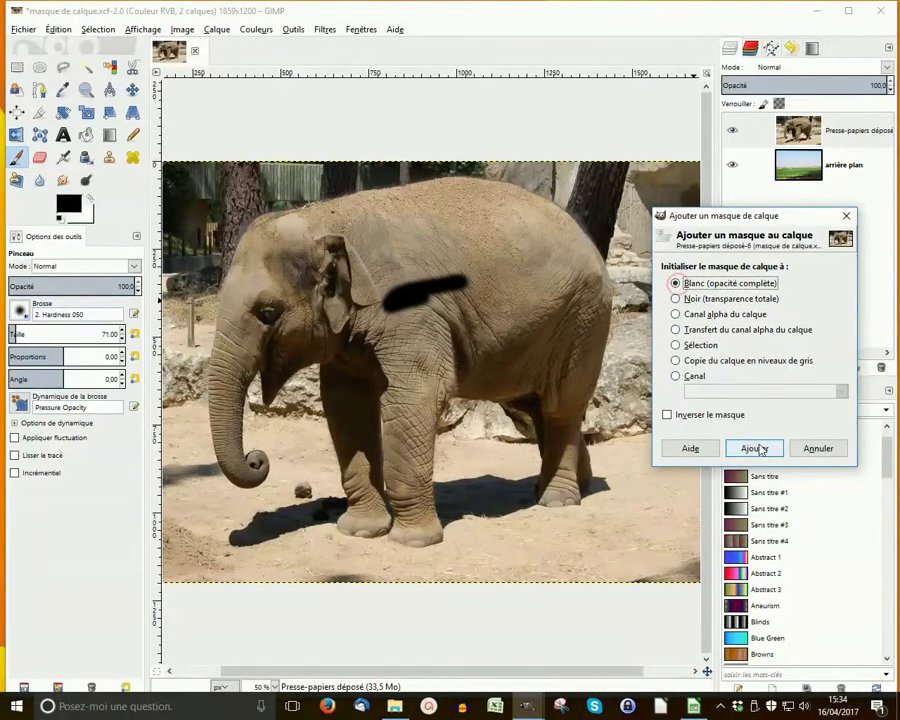
click(755, 449)
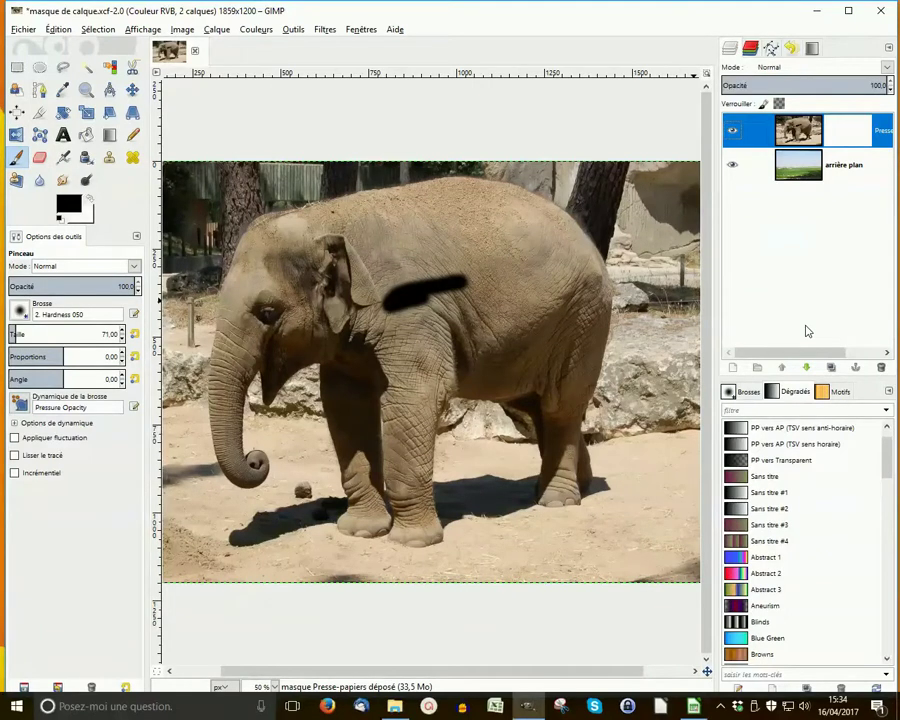
click(790, 129)
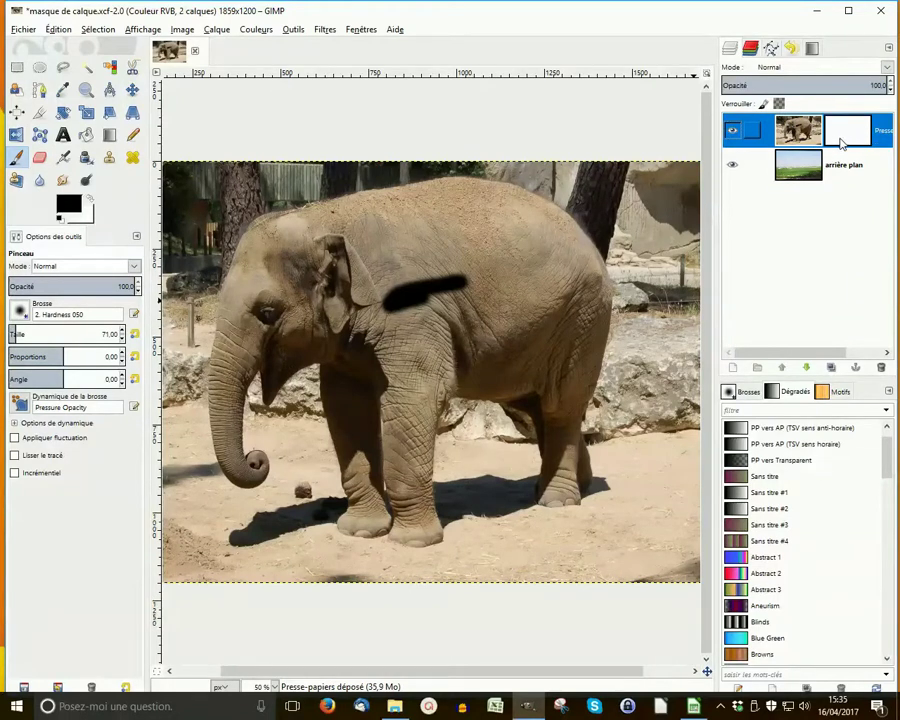
click(849, 137)
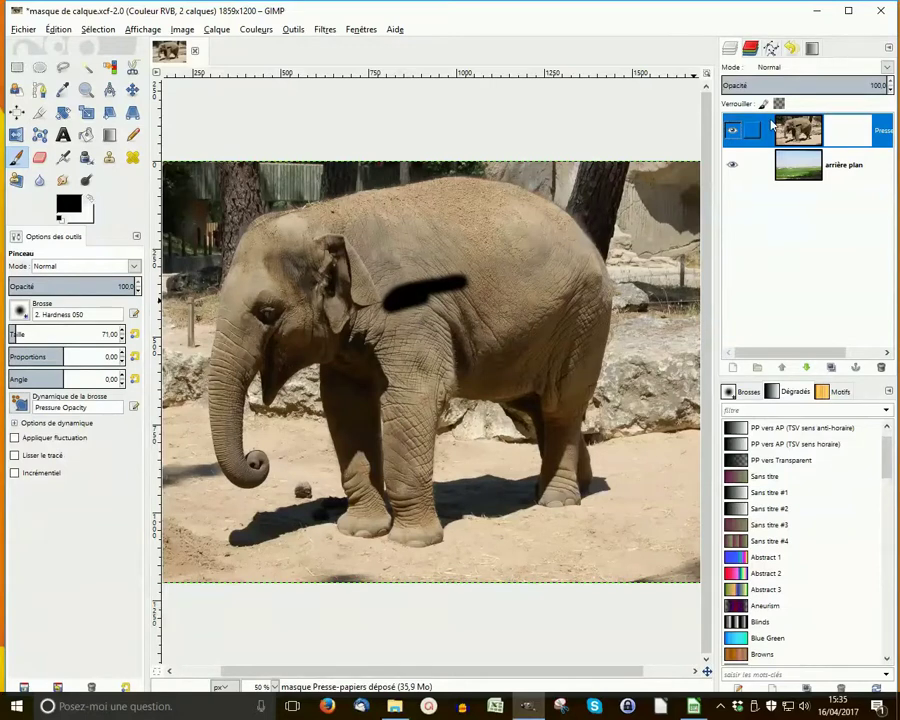
click(796, 134)
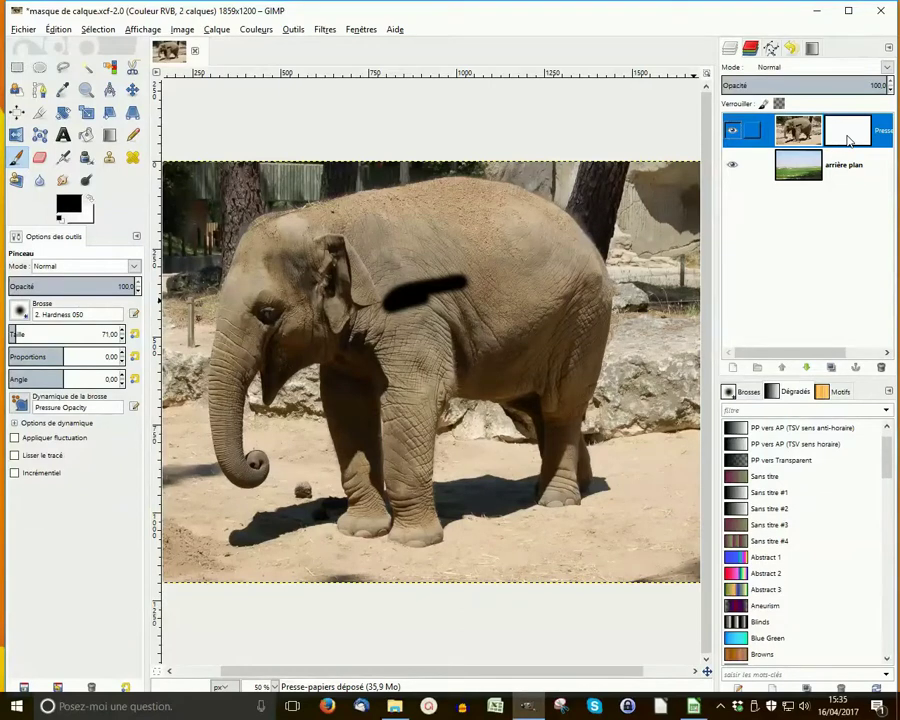
mouse_move(836, 140)
click(849, 140)
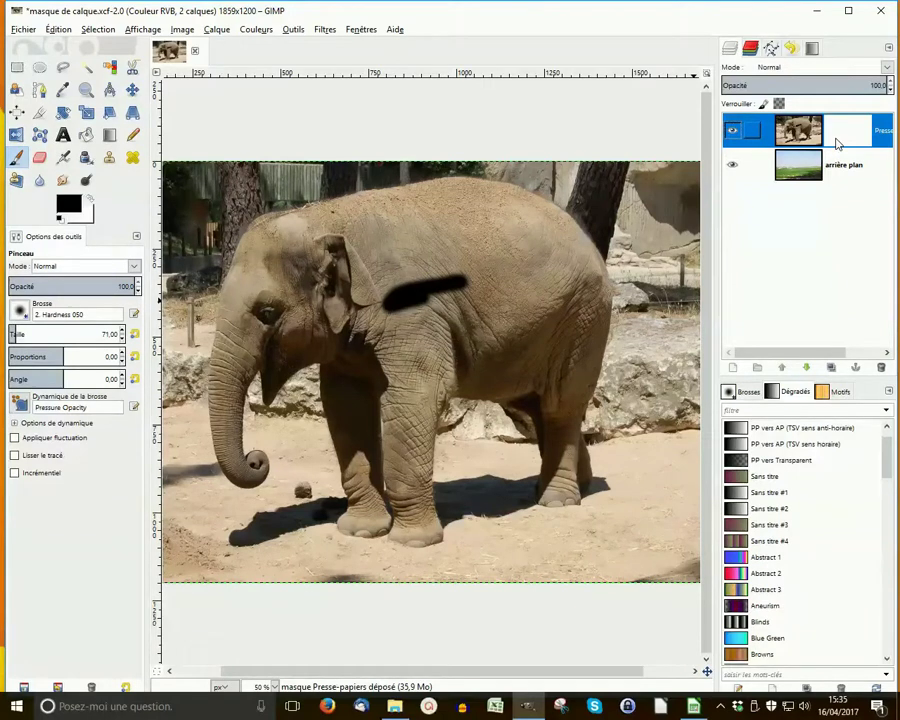
Step: Delete the white mask and add a new Noir (fully black) layer mask
right_click(837, 143)
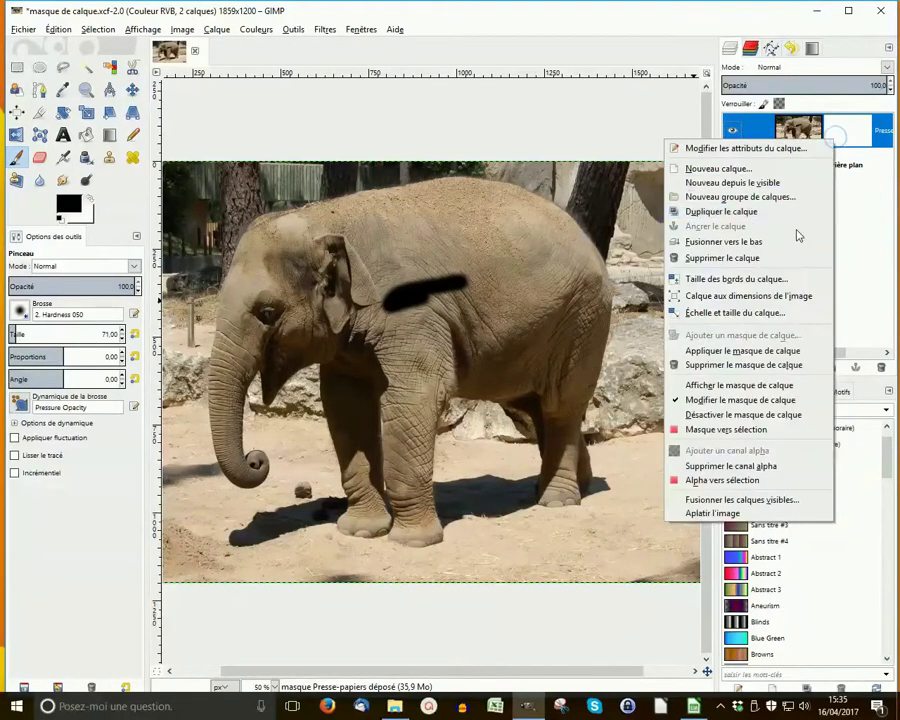
click(741, 365)
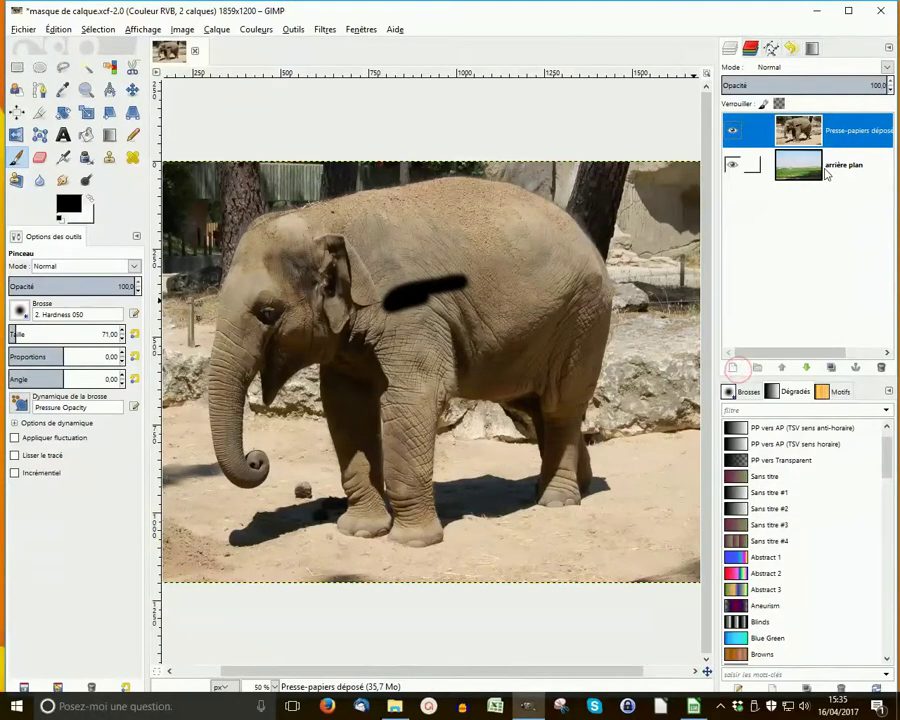
right_click(806, 130)
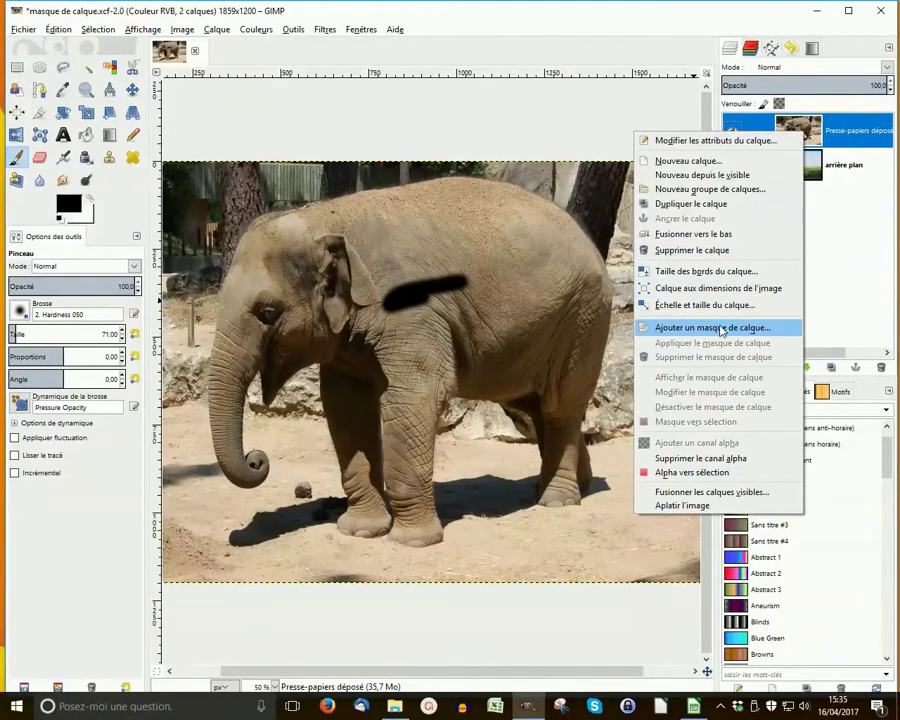
click(716, 327)
click(643, 302)
click(721, 452)
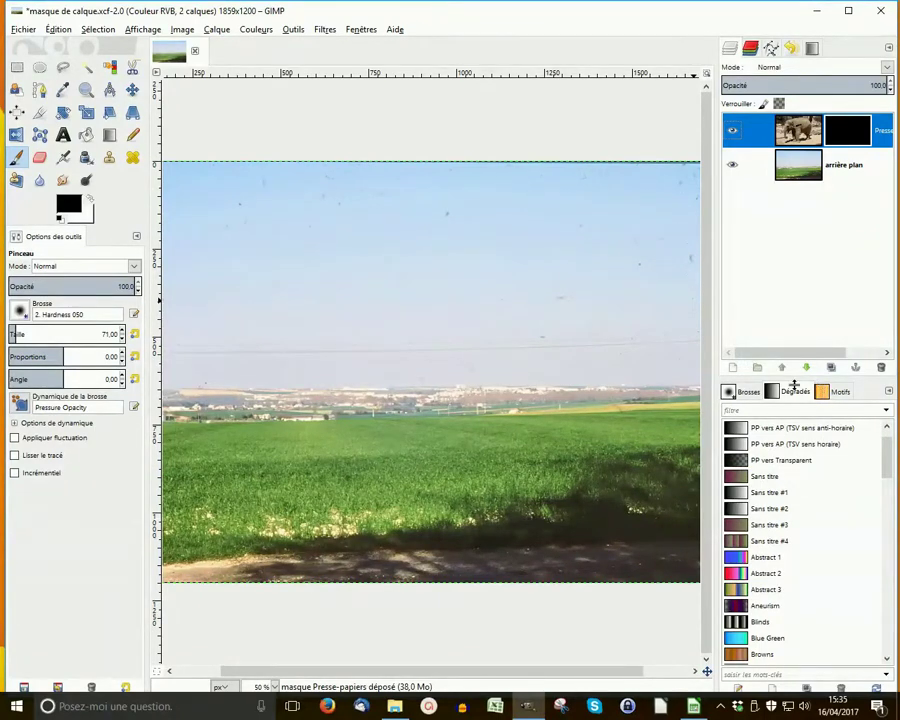
Step: Fill the mask with a gradient dragged from the bottom edge up to the top
click(110, 137)
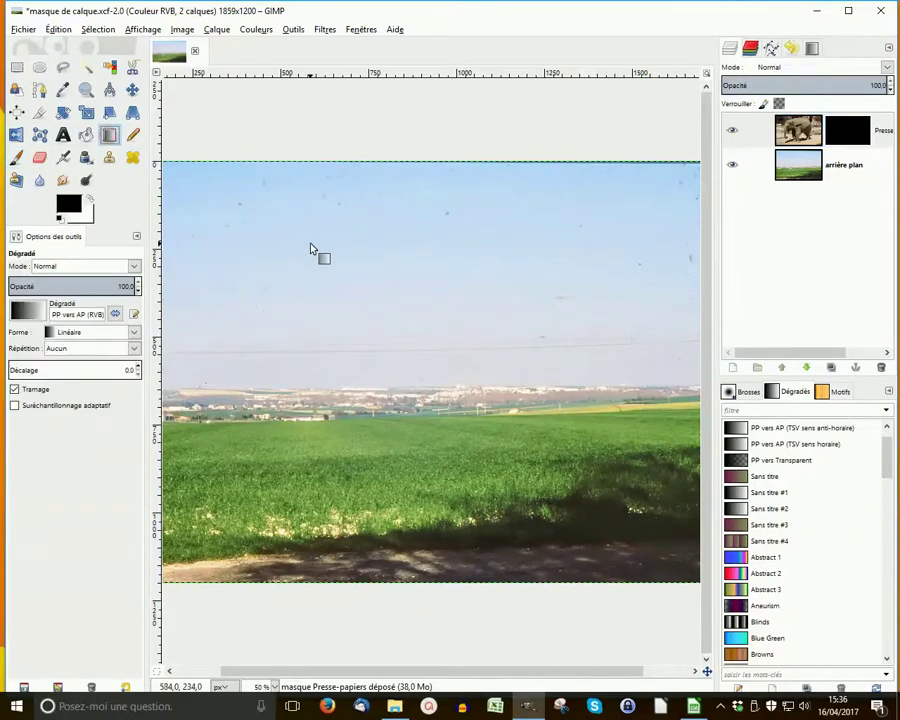
drag(410, 578, 434, 177)
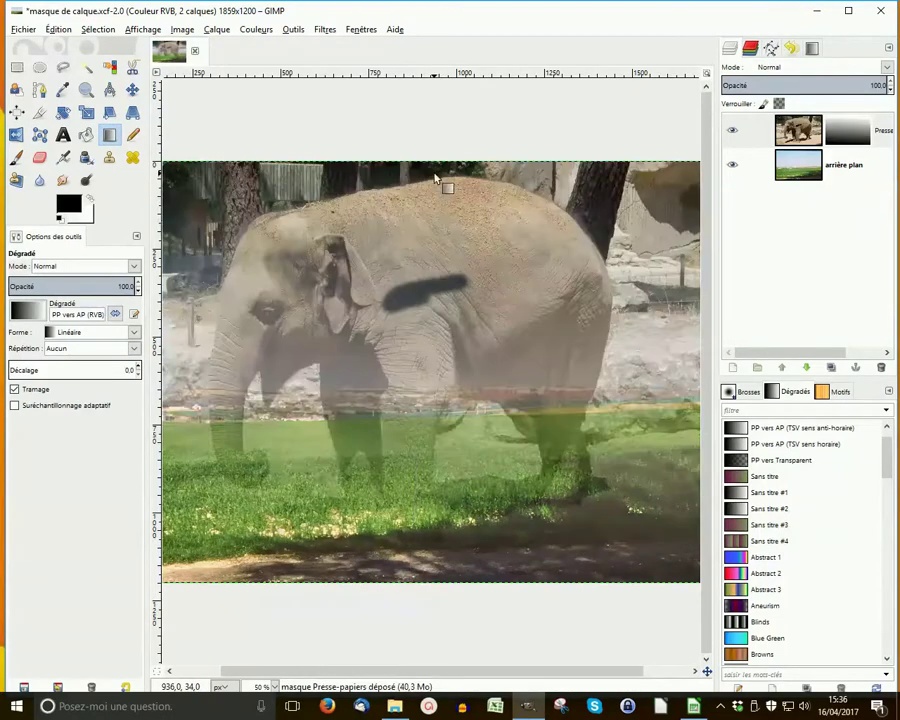